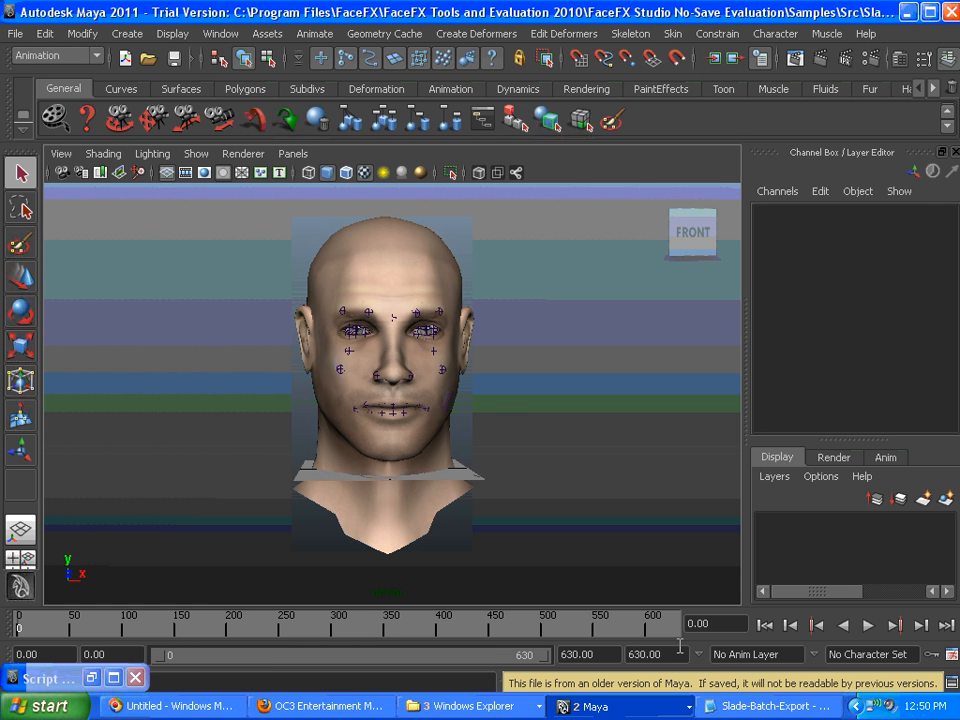
Source the FaceFx.mel script from the Tools\Maya folder through the Script Editor, and minimize the editor.
click(951, 683)
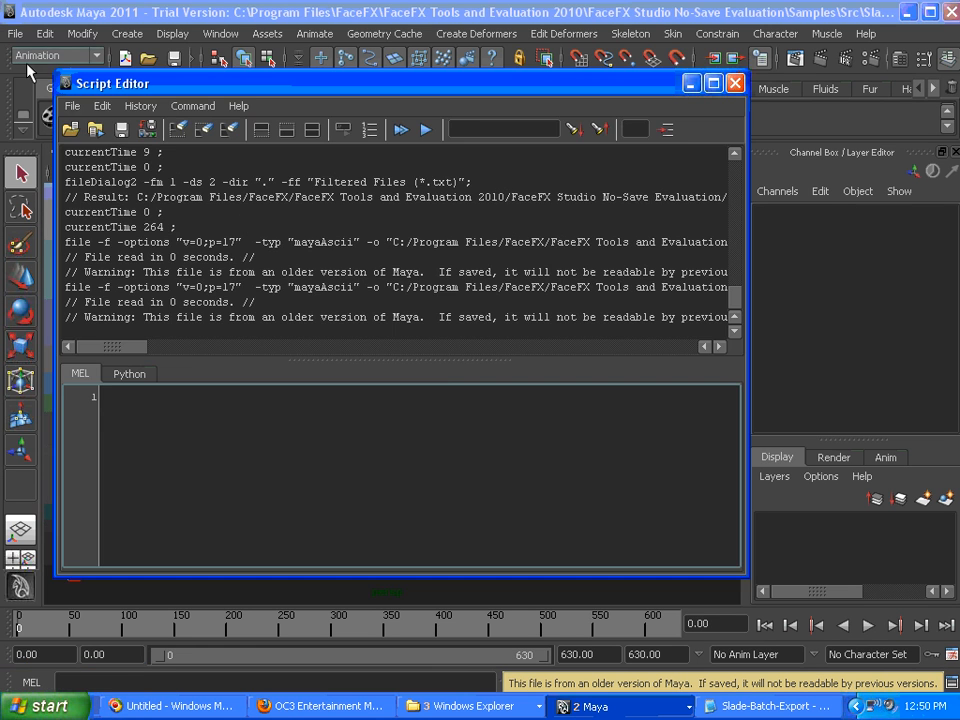
click(70, 106)
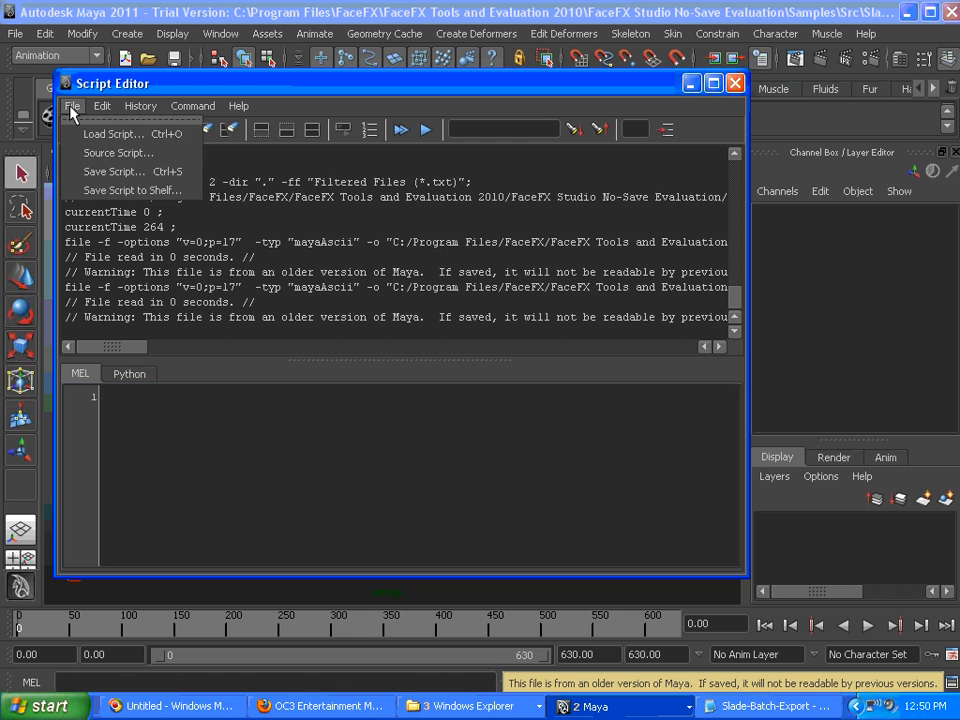
click(99, 152)
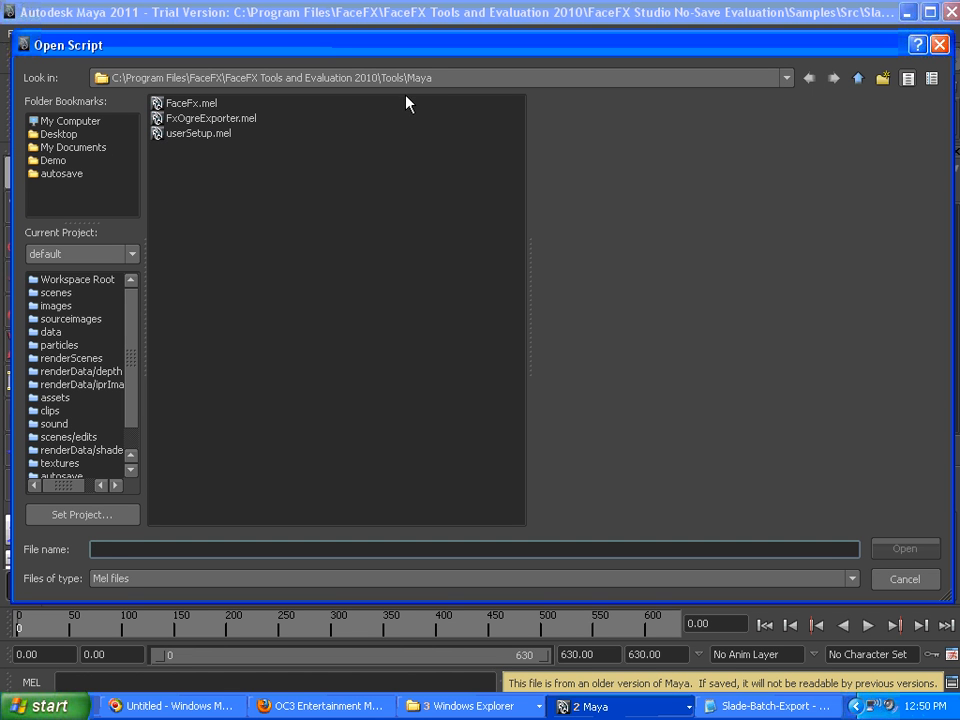
click(195, 97)
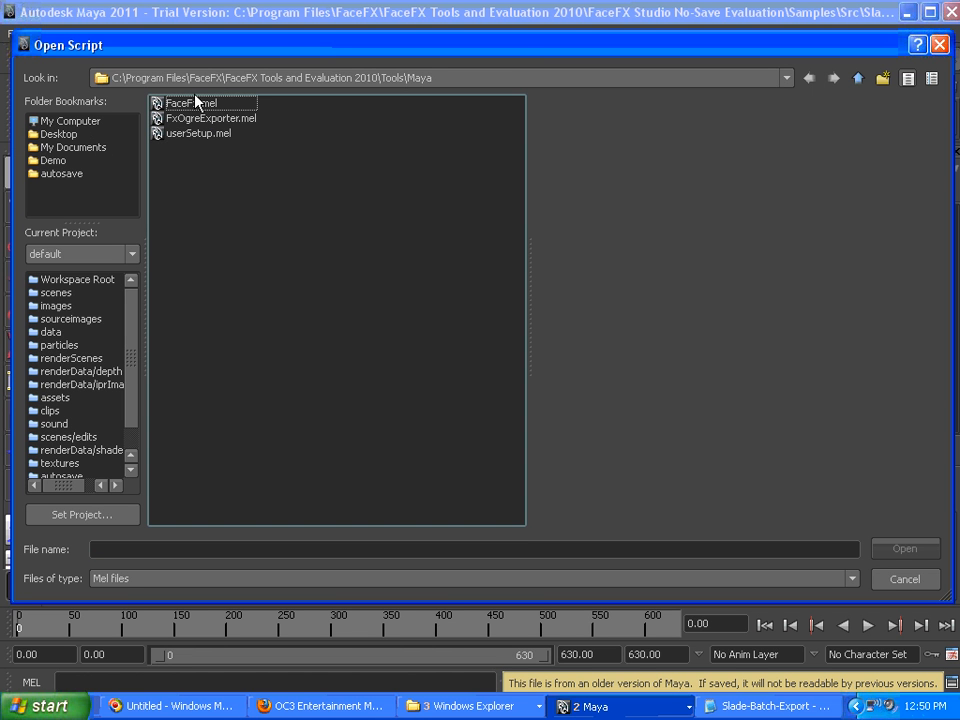
click(243, 103)
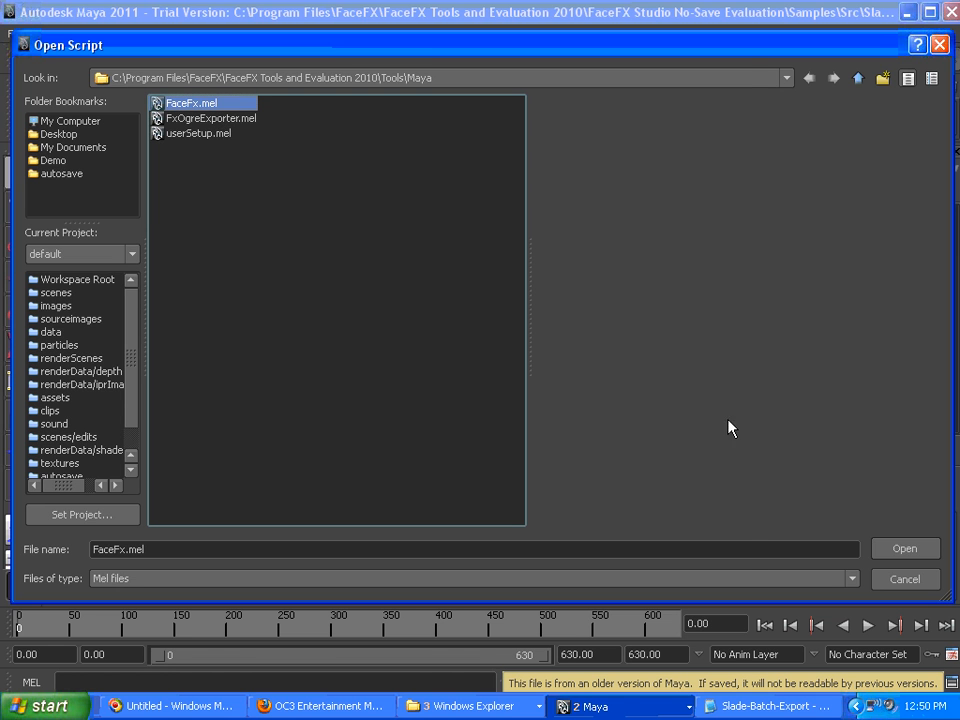
click(885, 551)
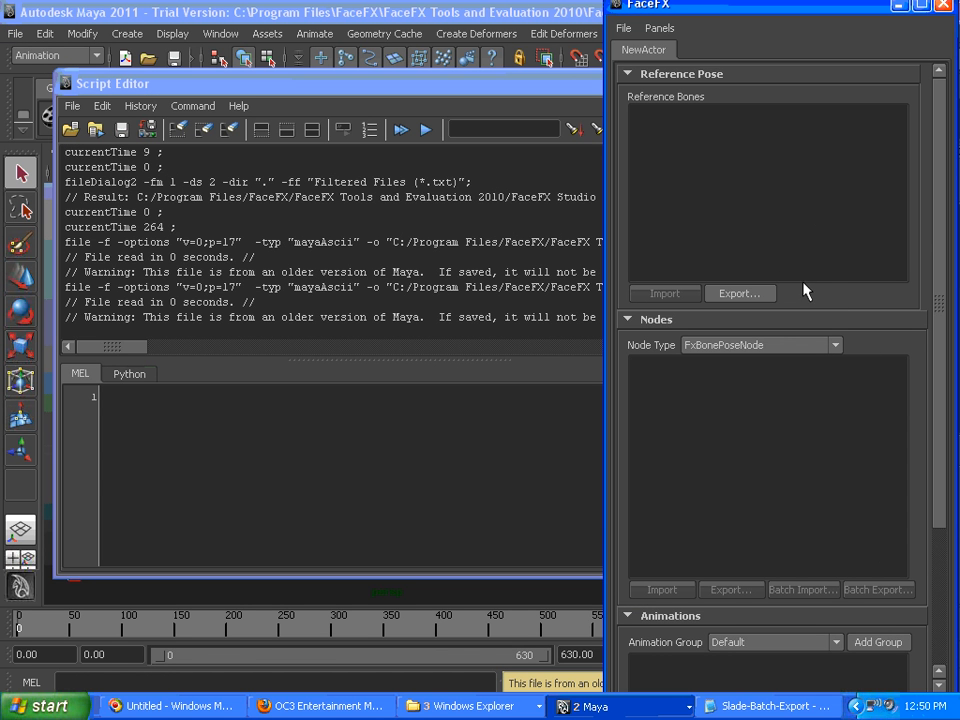
click(585, 100)
click(692, 81)
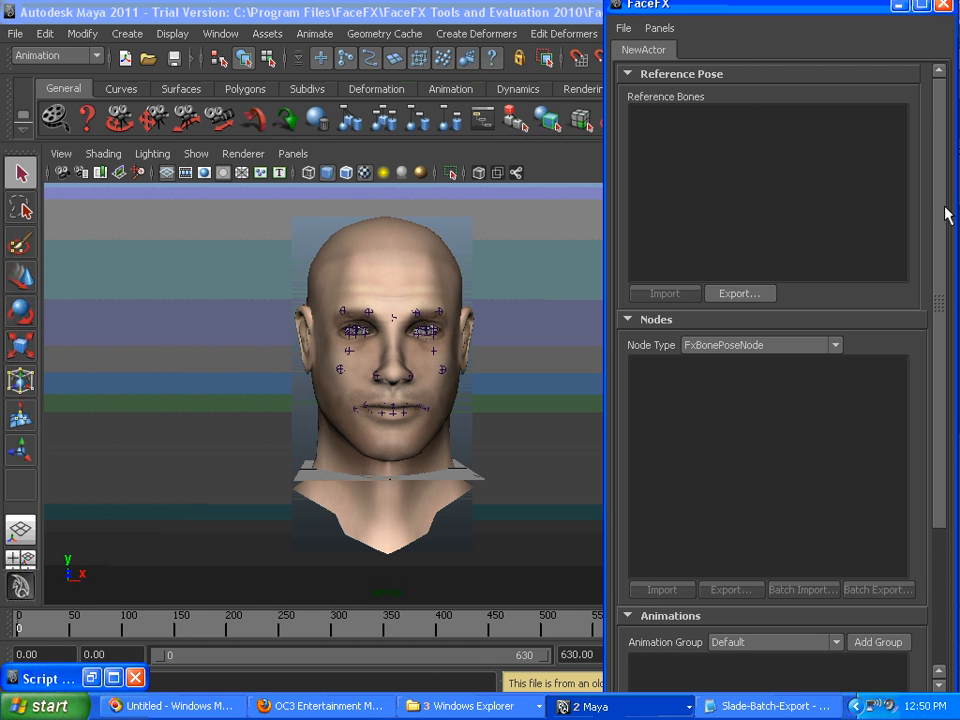
Export the reference pose at frame 0 with all bones from BN_Root through BN_Blink_Upper_Out_R.
mouse_move(945, 208)
mouse_down()
mouse_move(951, 343)
mouse_move(945, 214)
mouse_up()
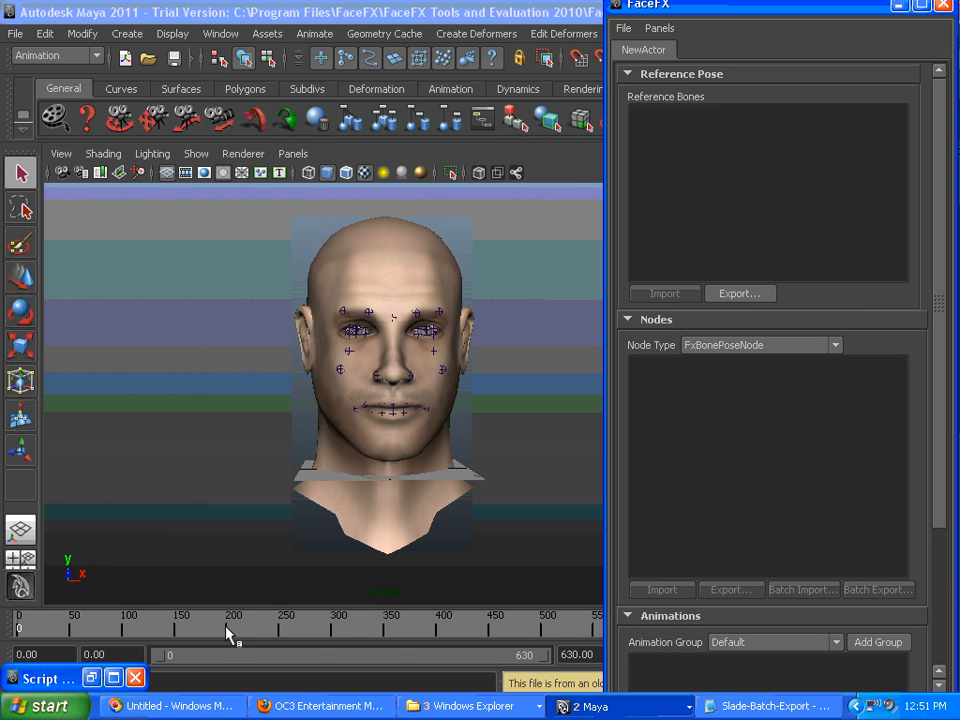
click(15, 634)
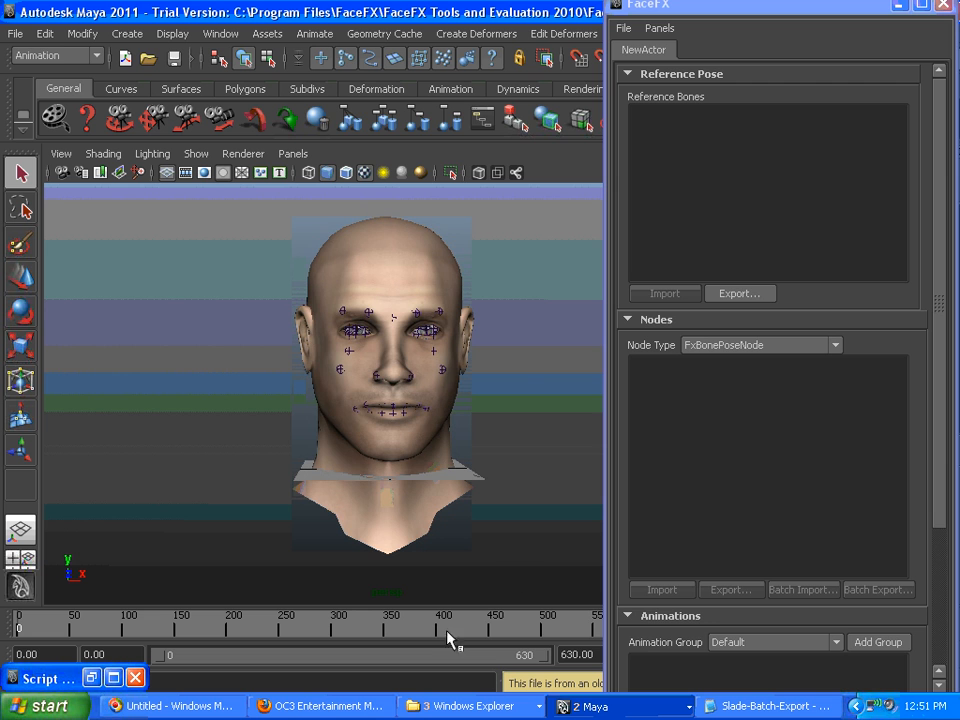
click(740, 296)
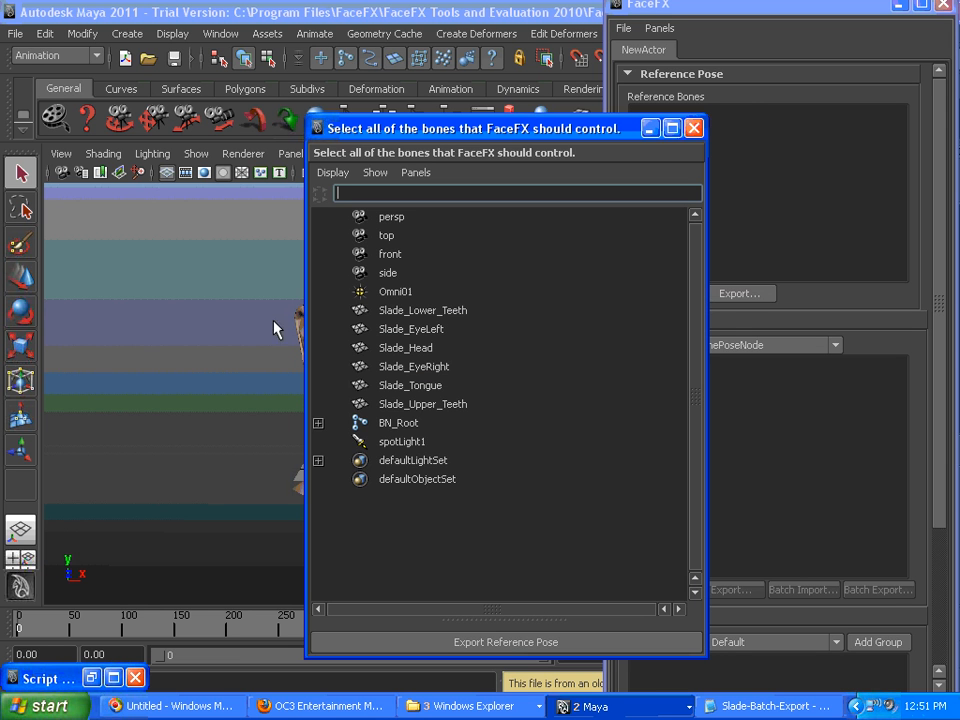
shift+click(318, 423)
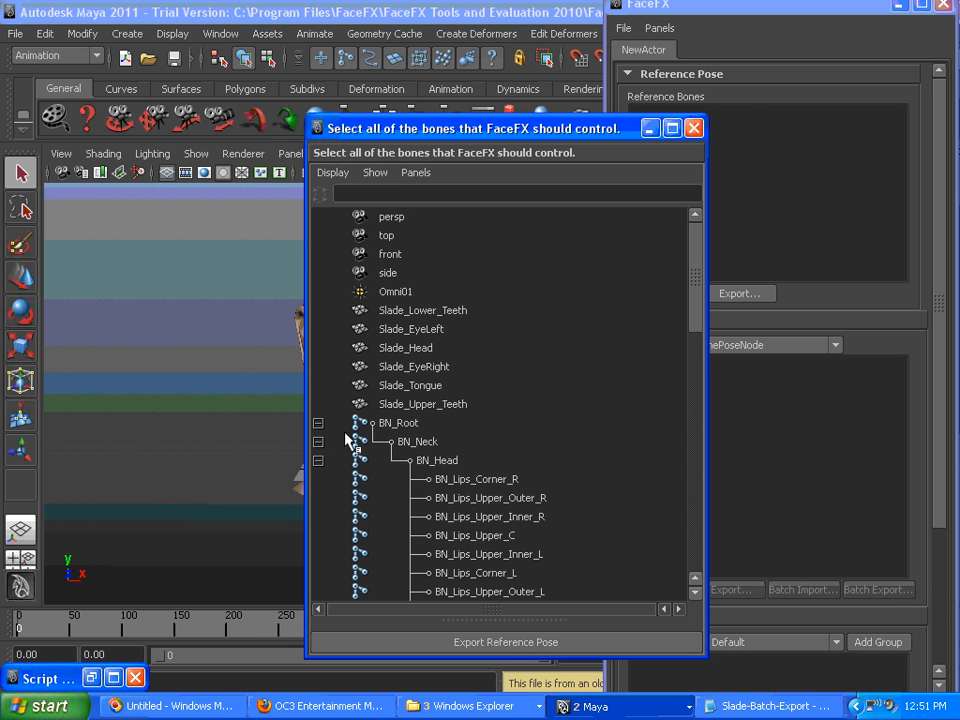
click(378, 423)
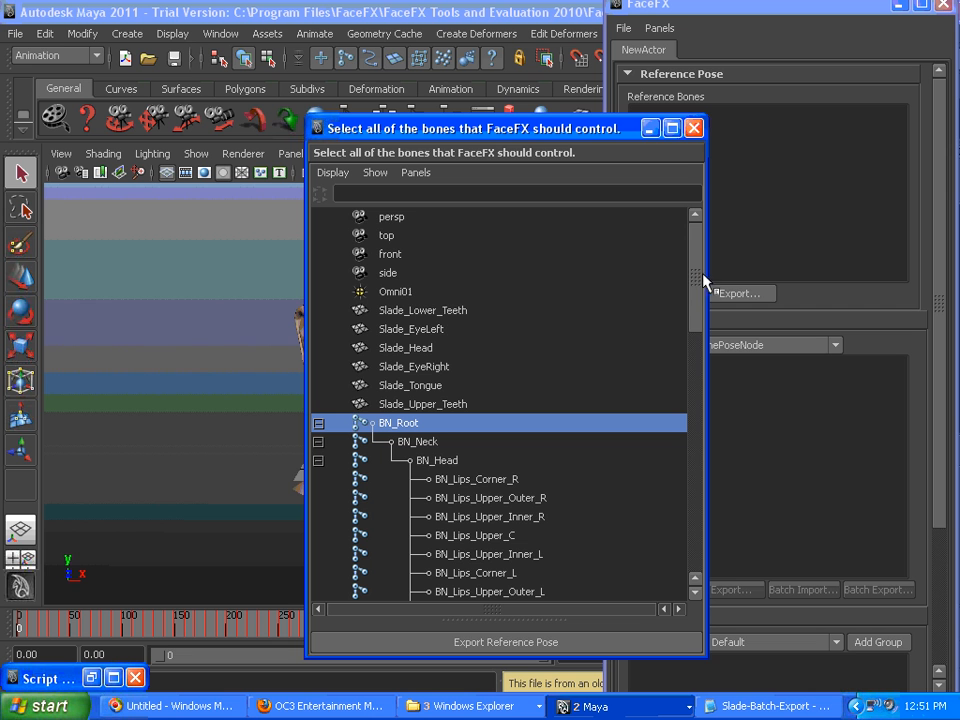
drag(692, 279, 574, 514)
shift+click(521, 516)
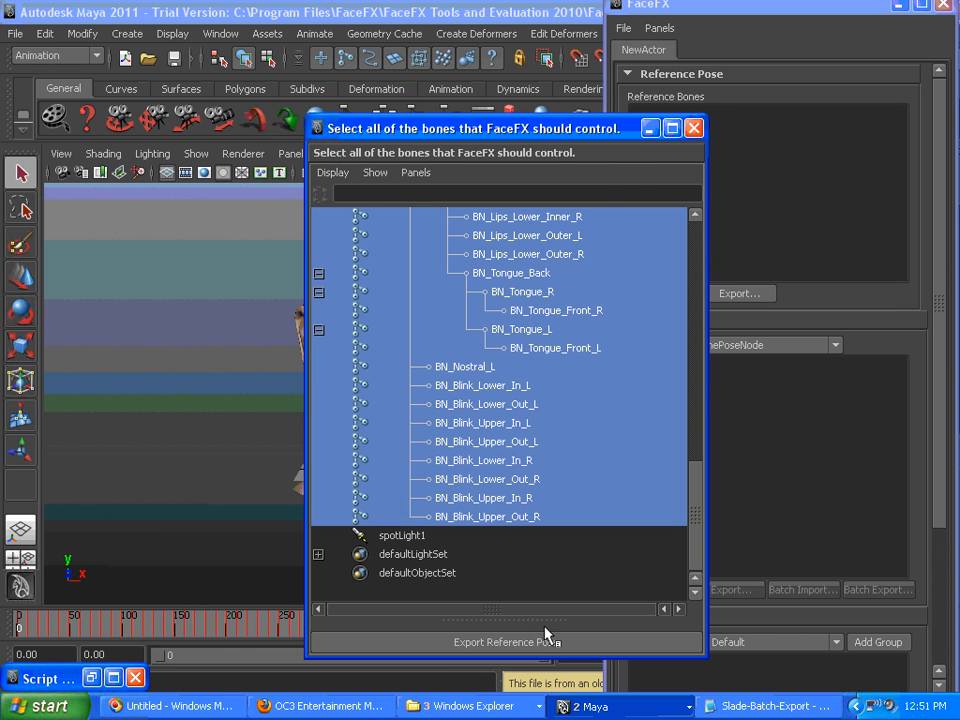
click(551, 642)
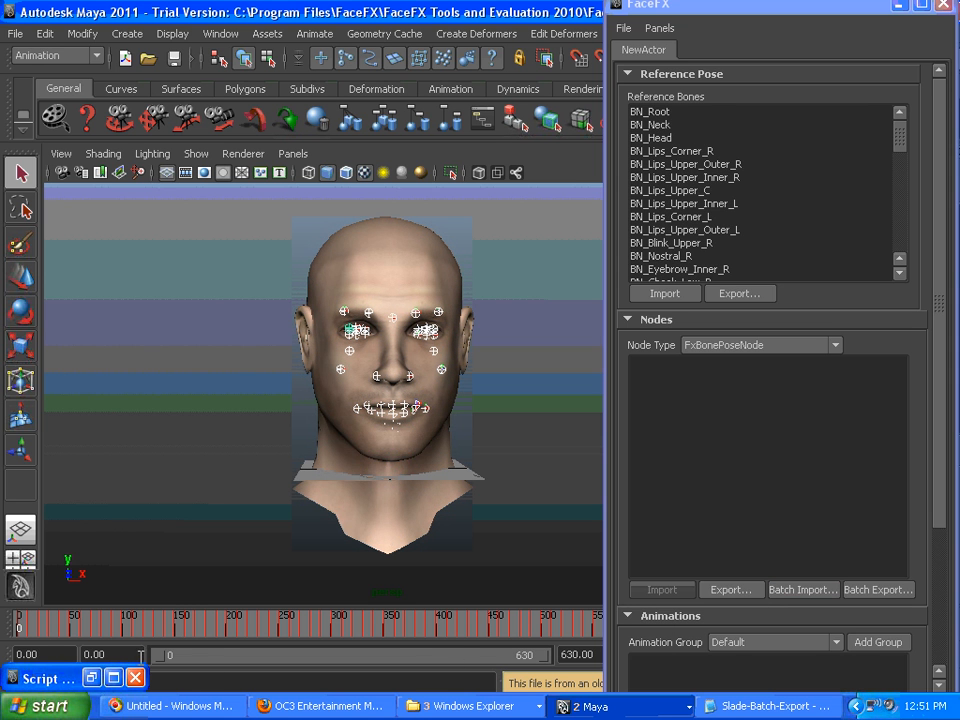
Export the bone pose at frame 9 under the name open.
click(731, 590)
text(open)
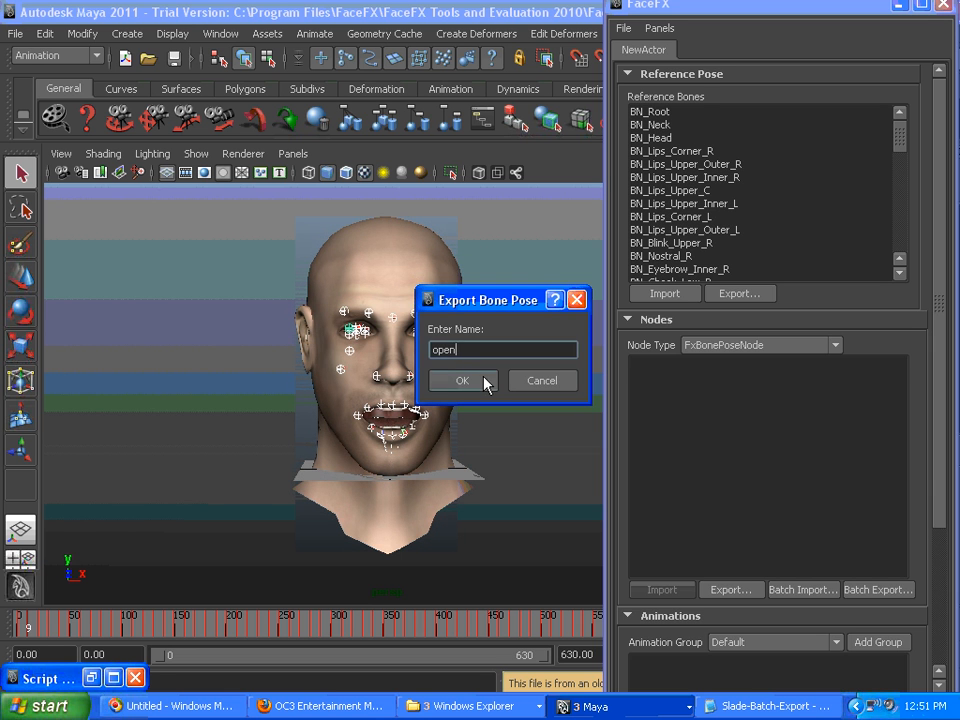
click(485, 381)
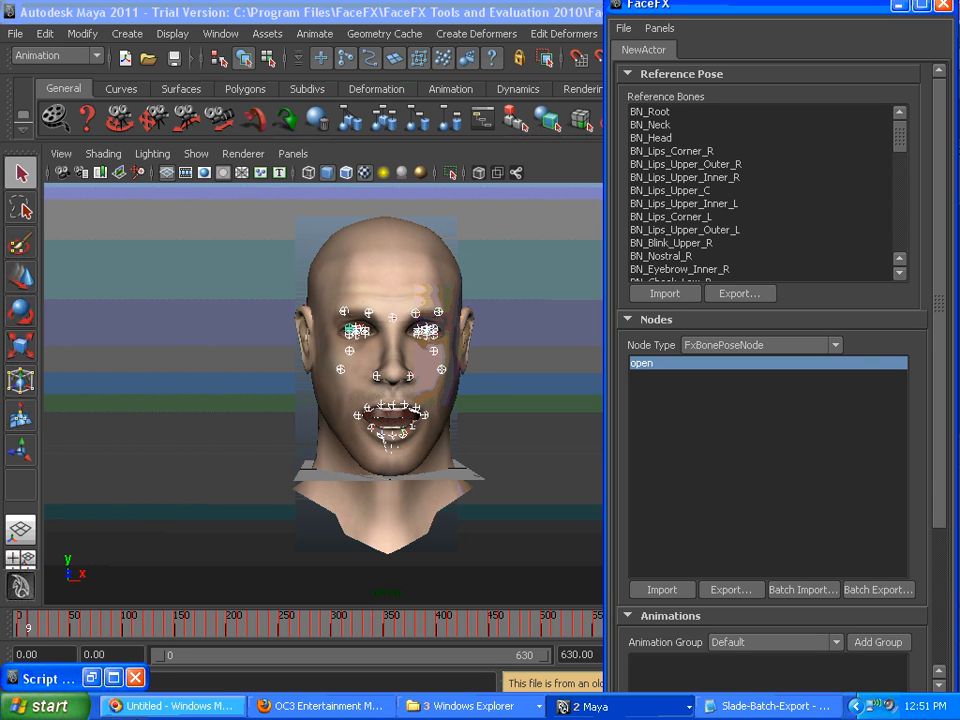
Import the open bone pose at frame 0 to preview it, and restore the reference pose.
drag(28, 628, 3, 630)
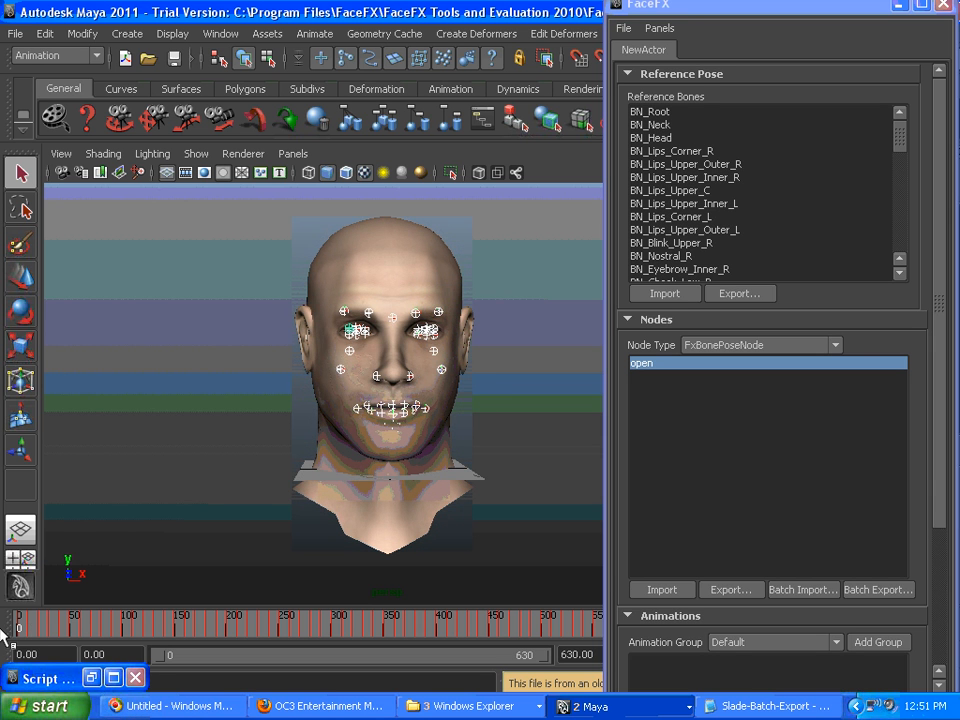
click(665, 591)
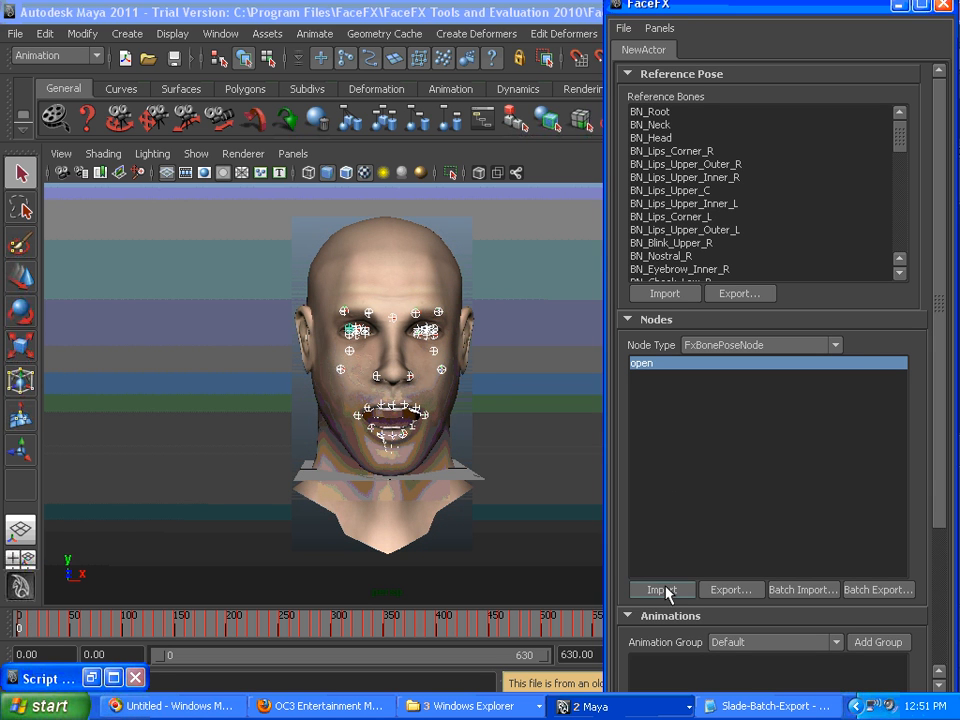
click(668, 295)
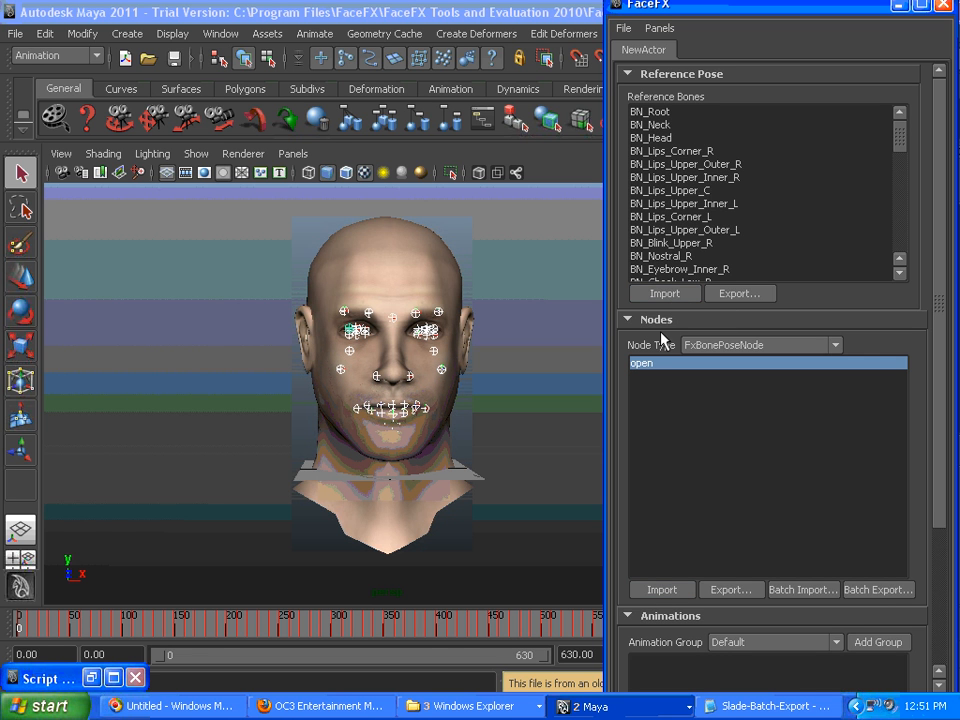
Batch export the bone poses using Slade-Batch-Export.txt from the FaceFX Studio No-Save Evaluation\Samples\Src folder.
click(877, 592)
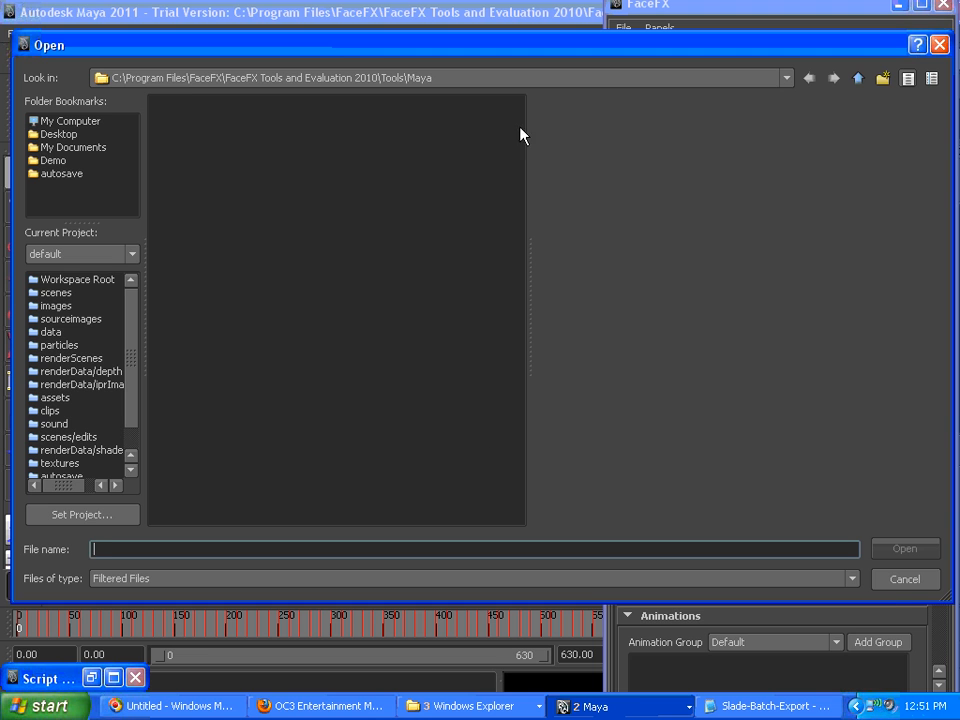
click(858, 80)
click(858, 80)
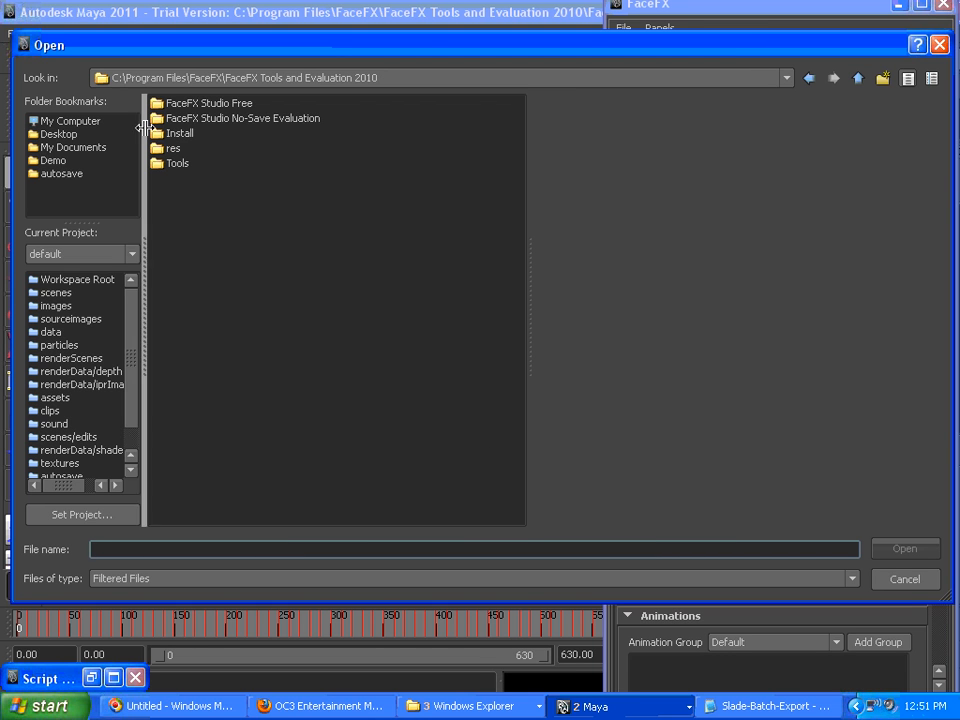
double_click(202, 119)
double_click(180, 162)
double_click(173, 120)
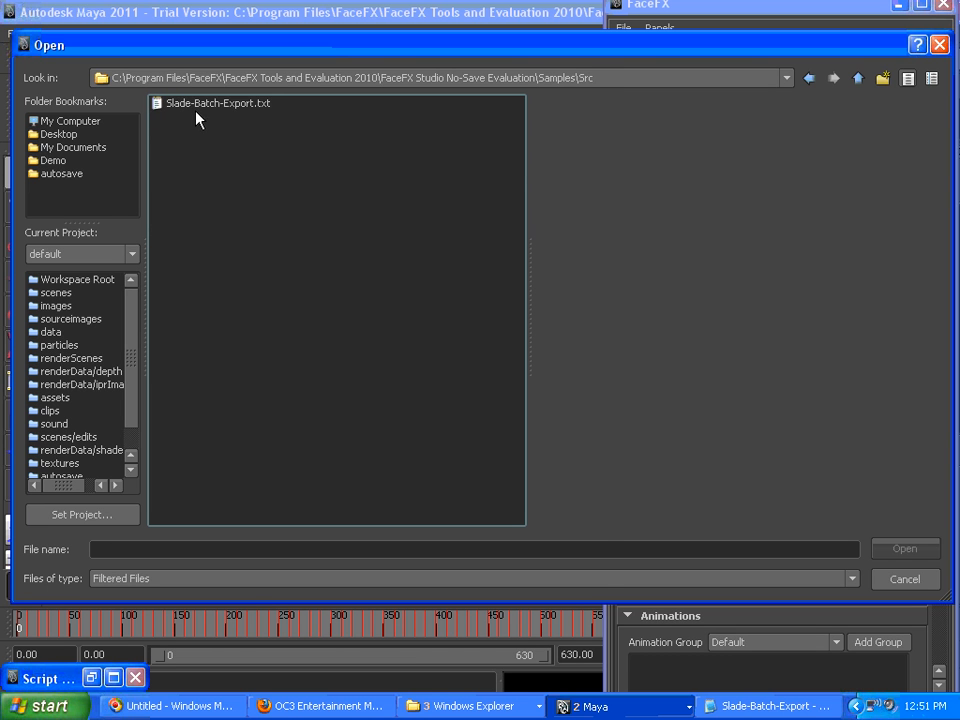
click(196, 106)
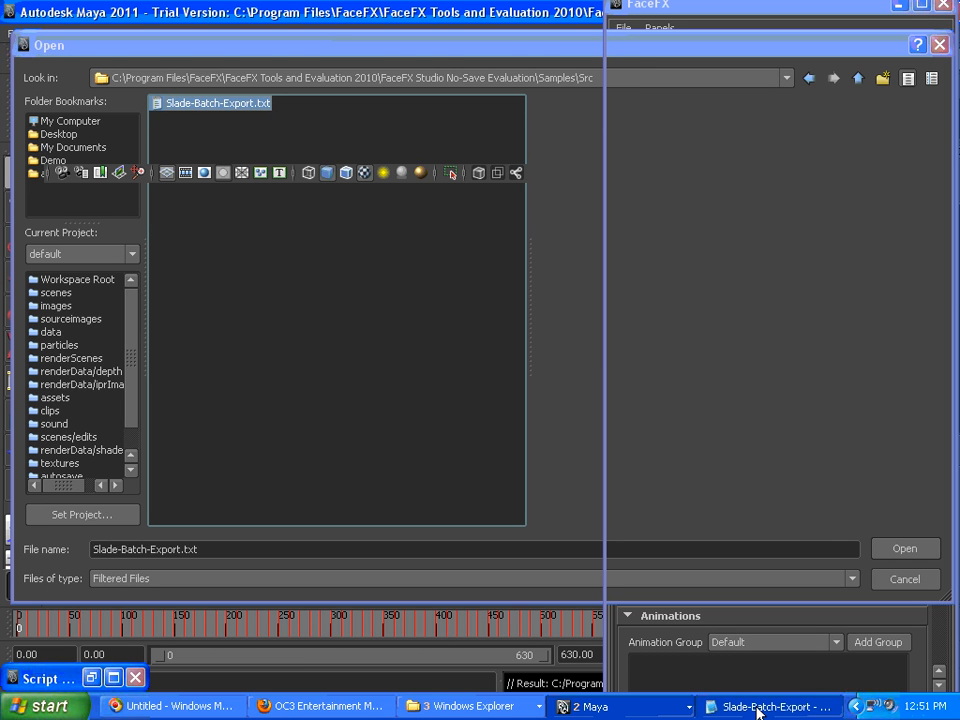
Review the pose and frame list of Slade-Batch-Export in Notepad, and acknowledge the batch export warnings back in Maya.
click(757, 708)
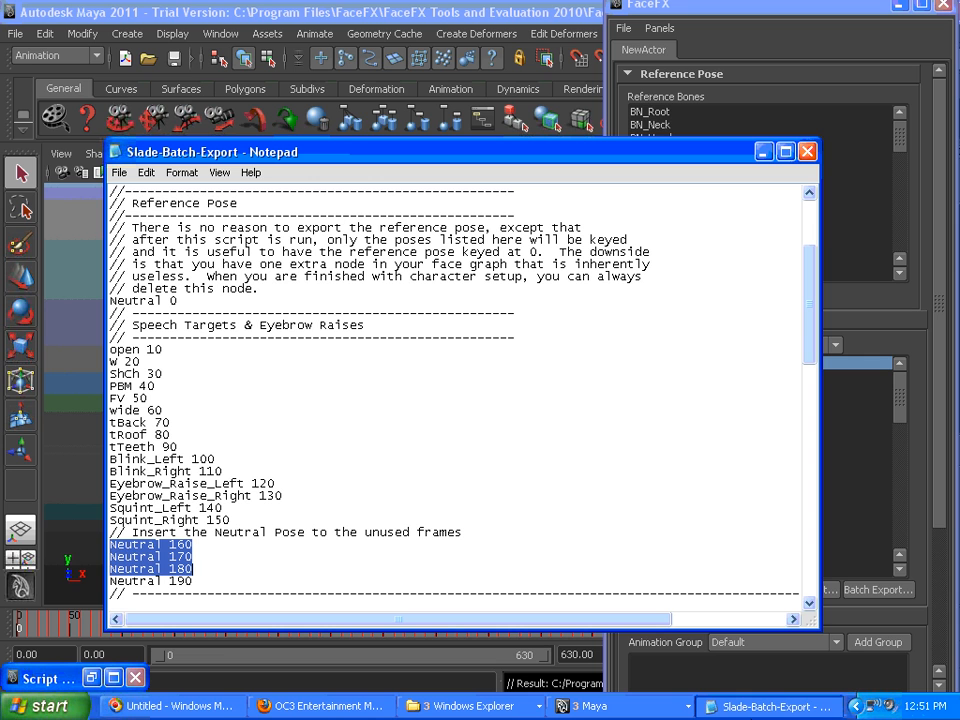
click(147, 349)
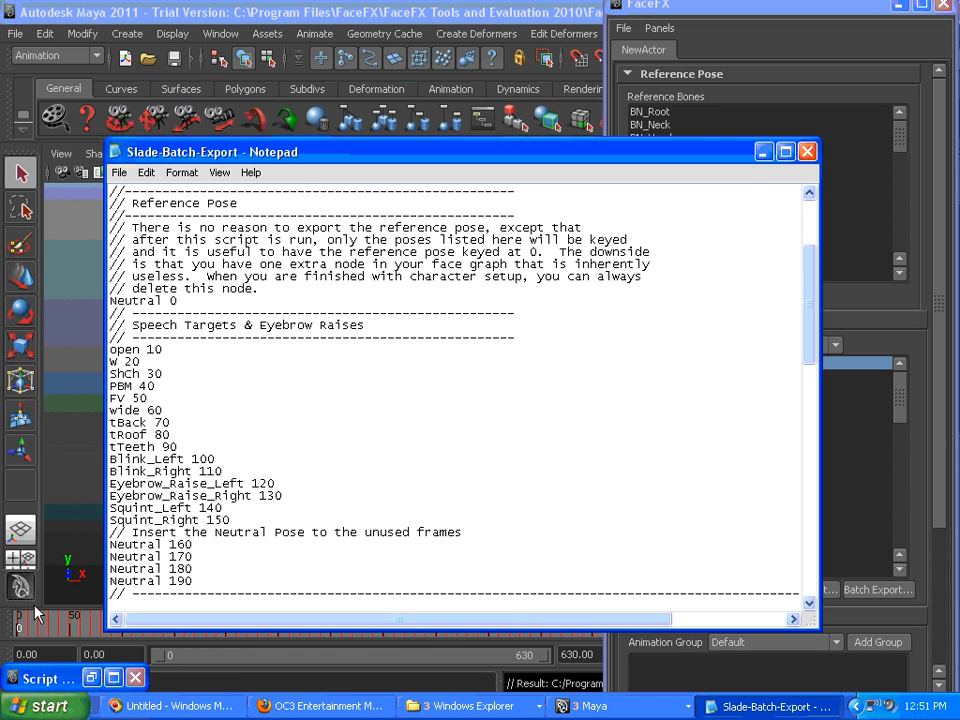
click(766, 153)
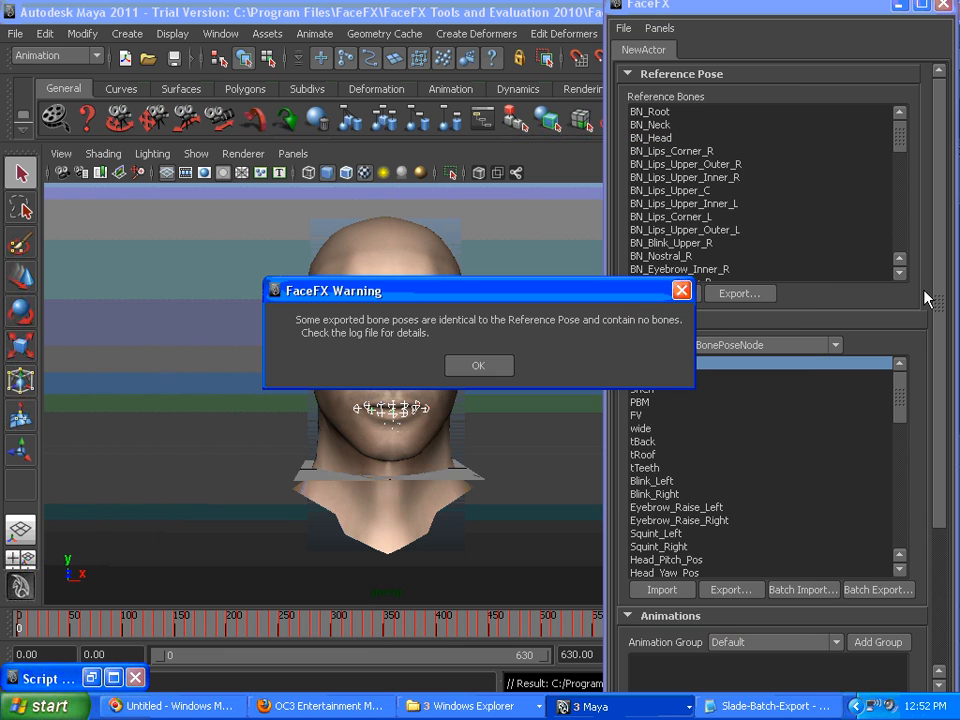
click(482, 368)
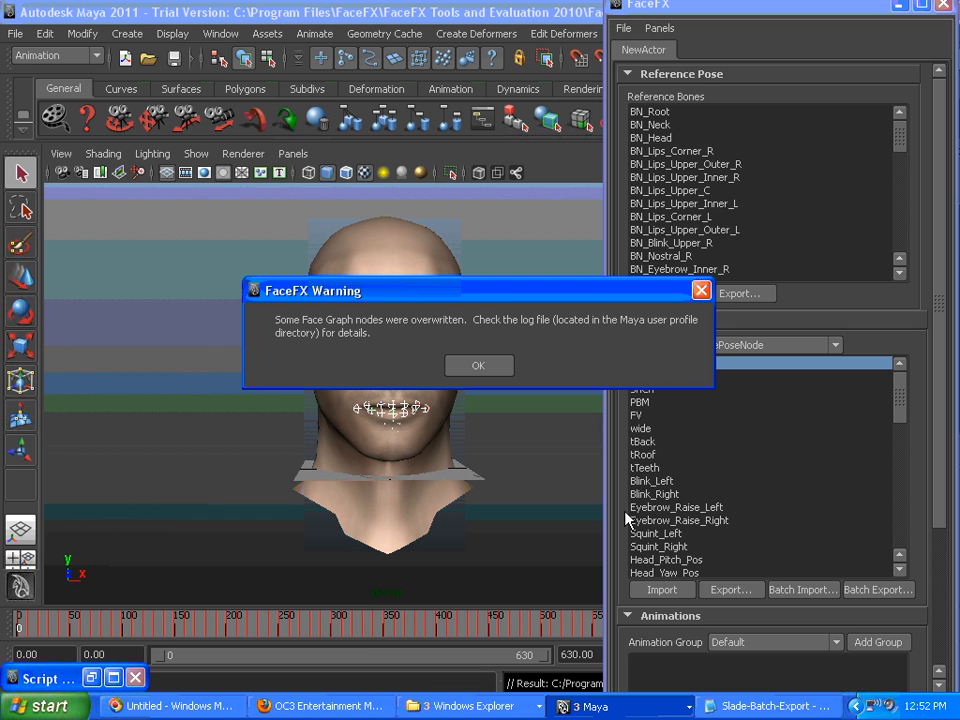
click(497, 368)
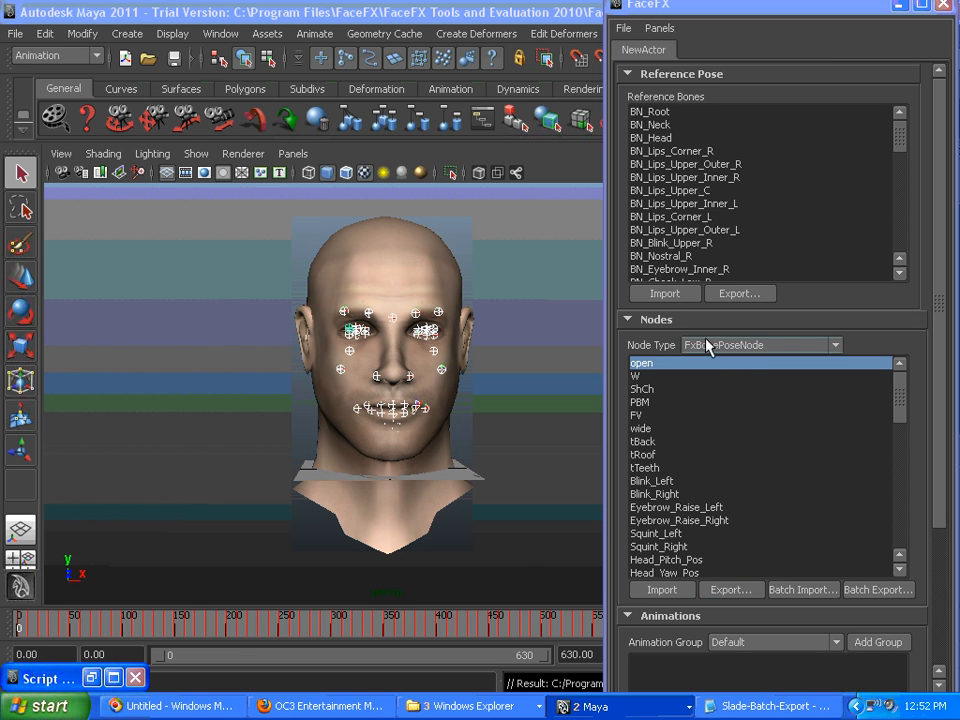
Examine the FxMorphTargetNode and FxBonePoseNode lists, looking at the open, W and ShCh bone pose nodes.
click(763, 346)
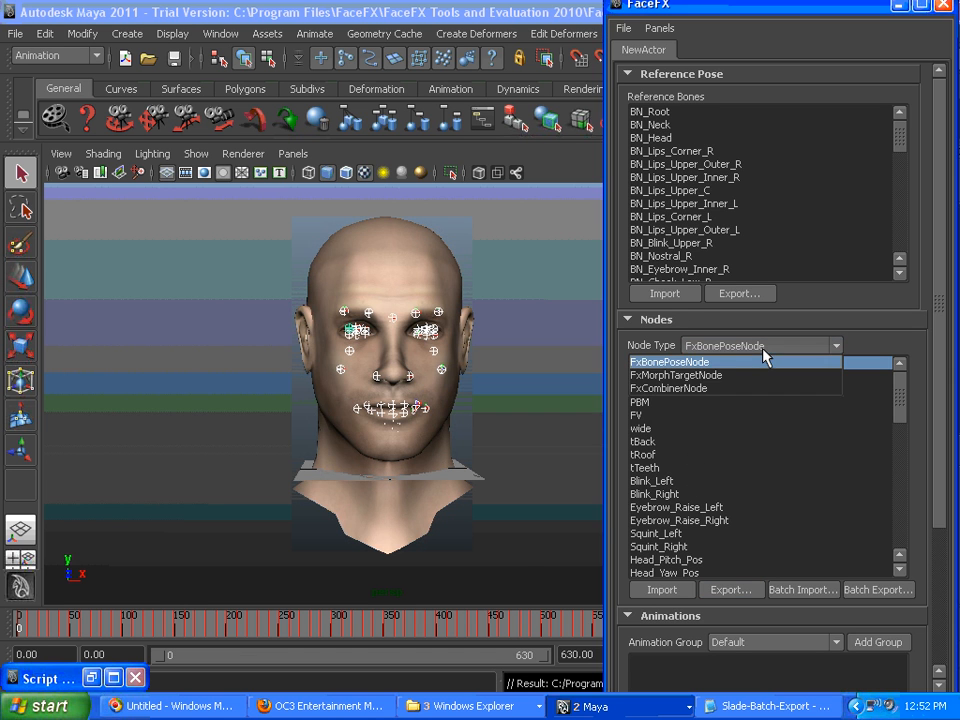
click(729, 379)
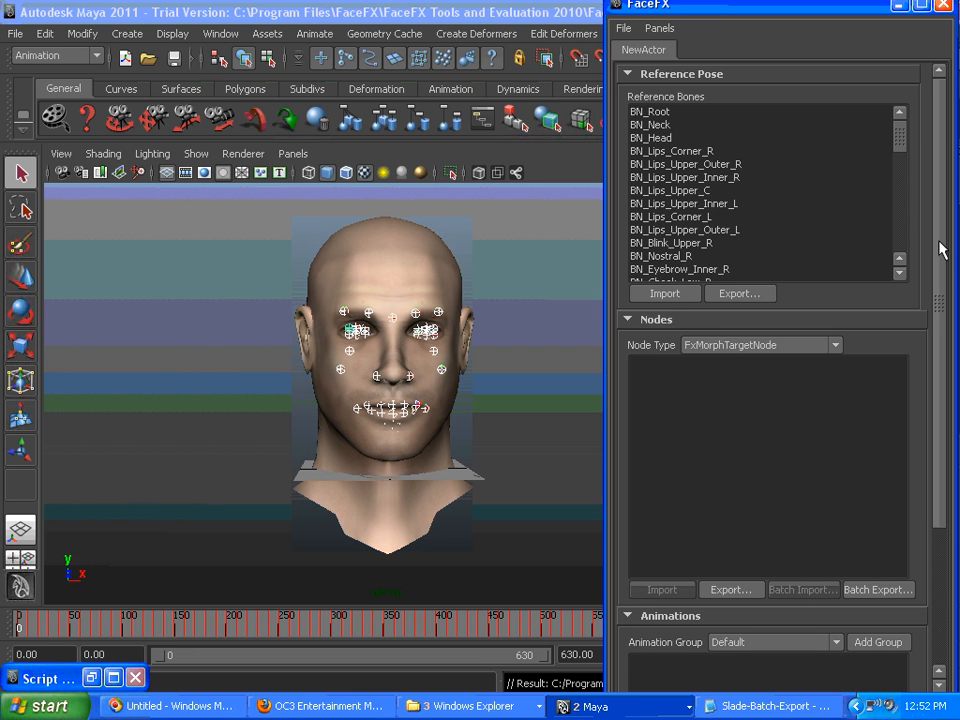
click(810, 346)
click(803, 363)
drag(940, 261, 922, 365)
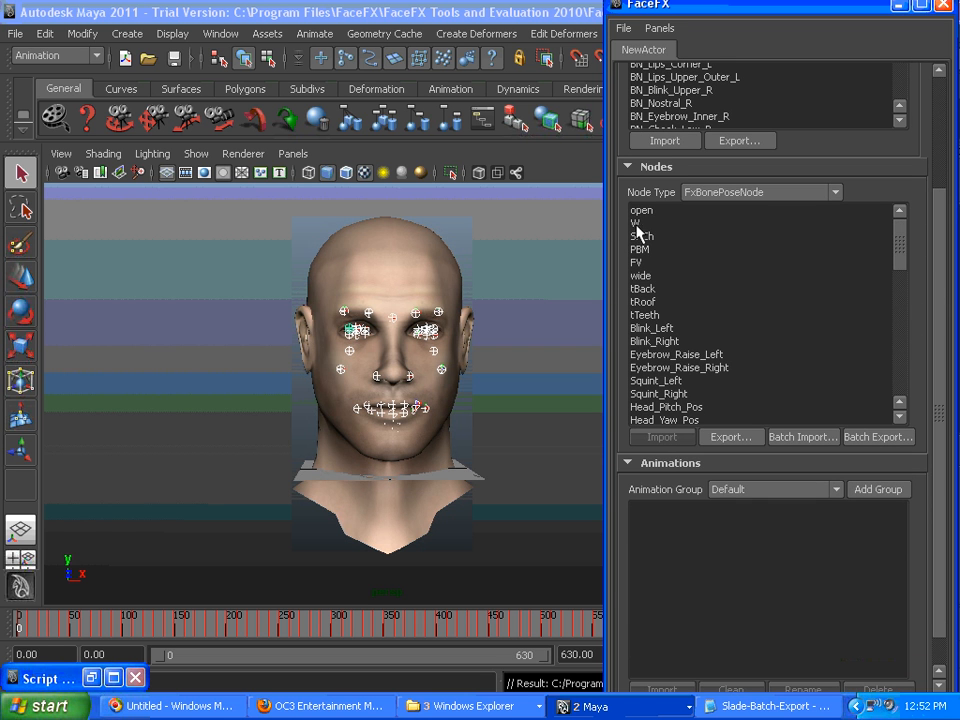
drag(943, 236, 950, 285)
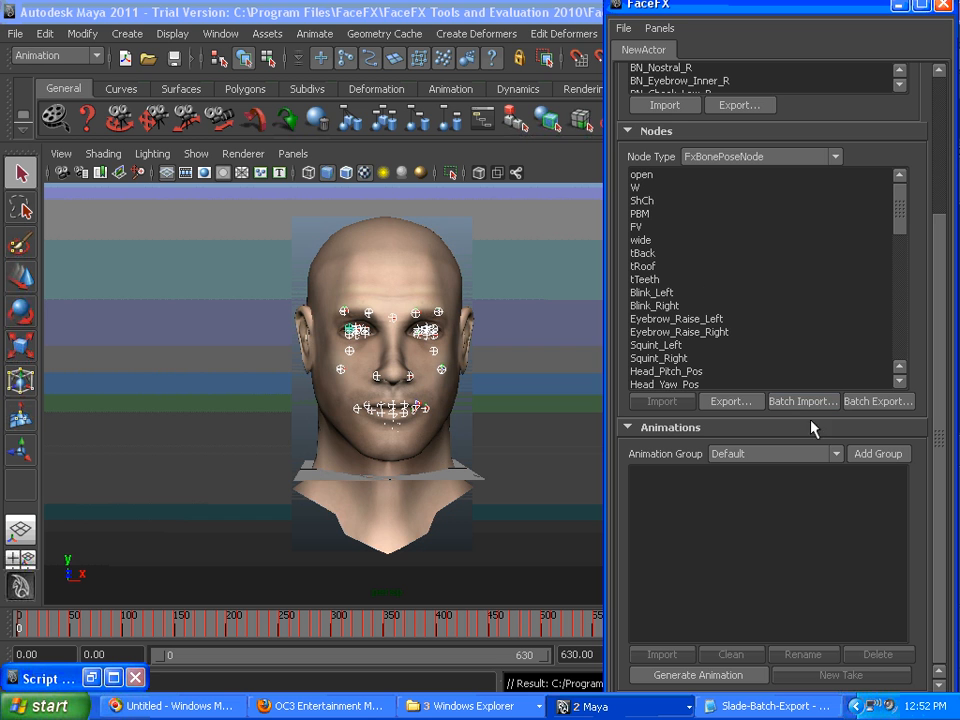
click(641, 178)
click(638, 188)
click(640, 200)
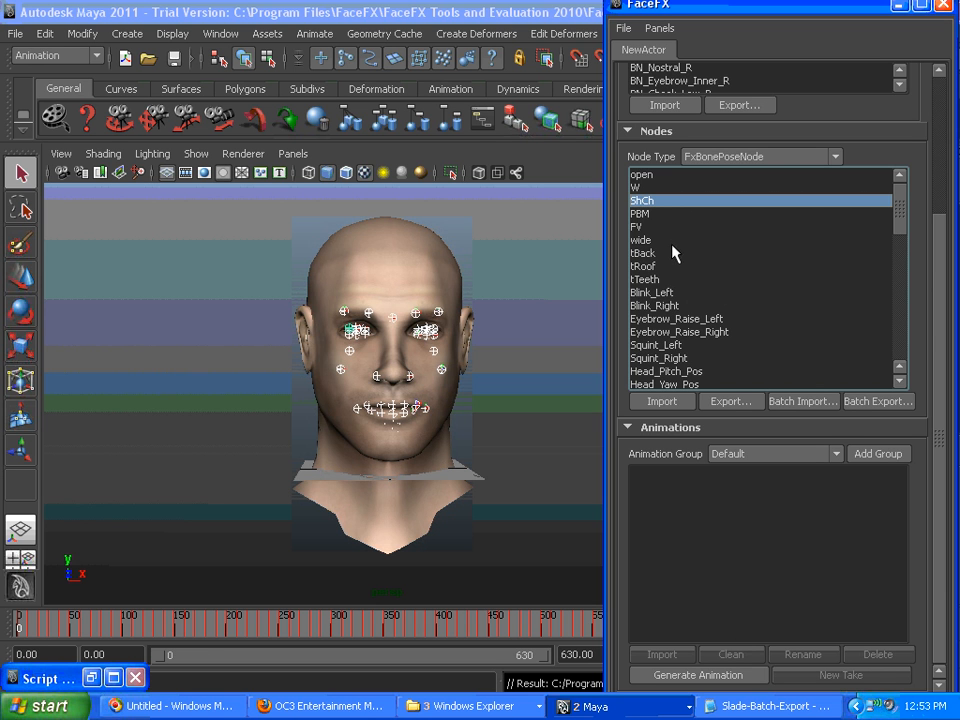
click(641, 175)
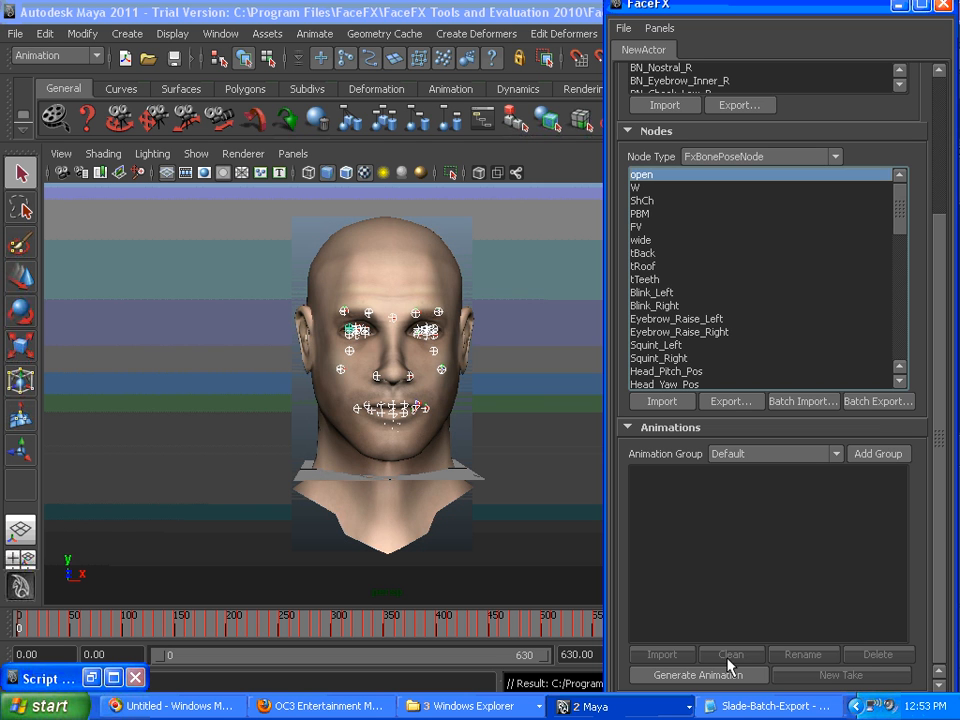
Generate an animation in the Default group from the phraselocked audio file in the Tools folder.
click(699, 677)
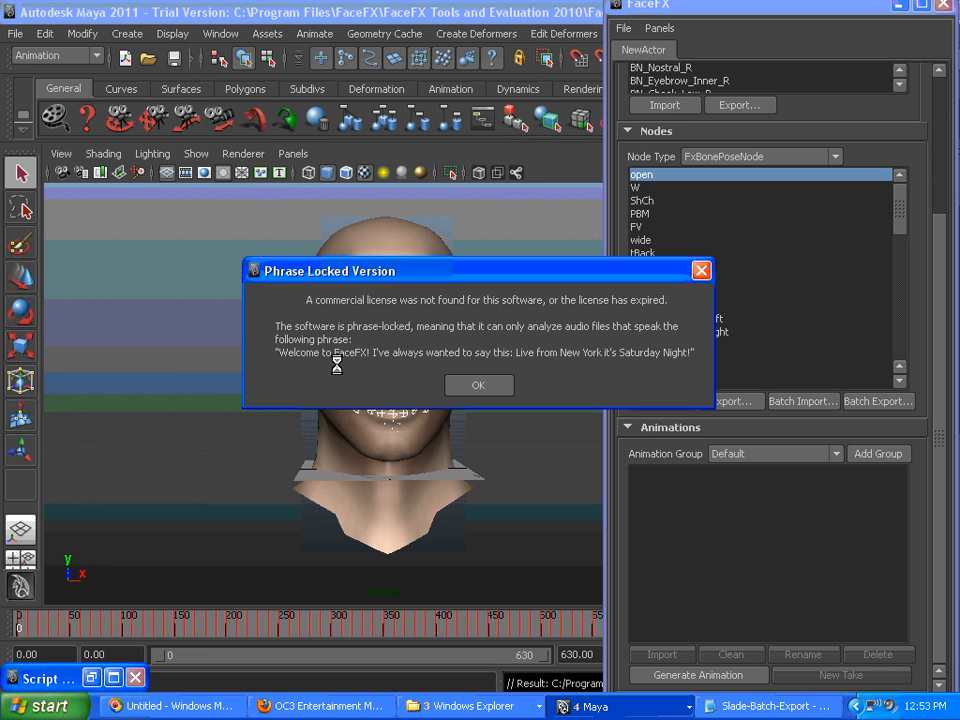
click(489, 386)
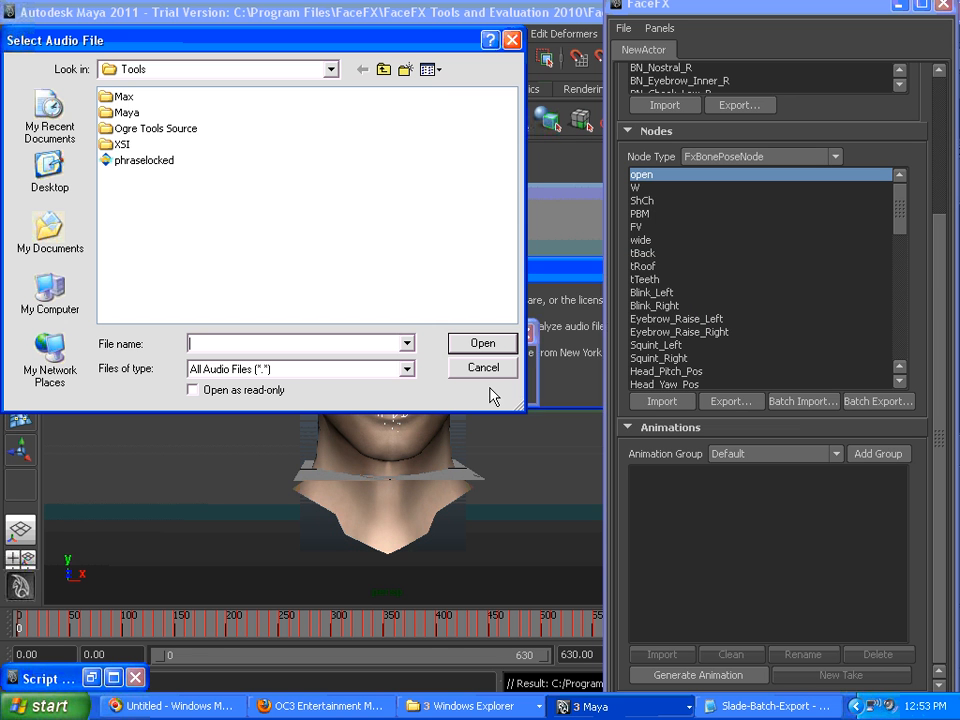
click(138, 163)
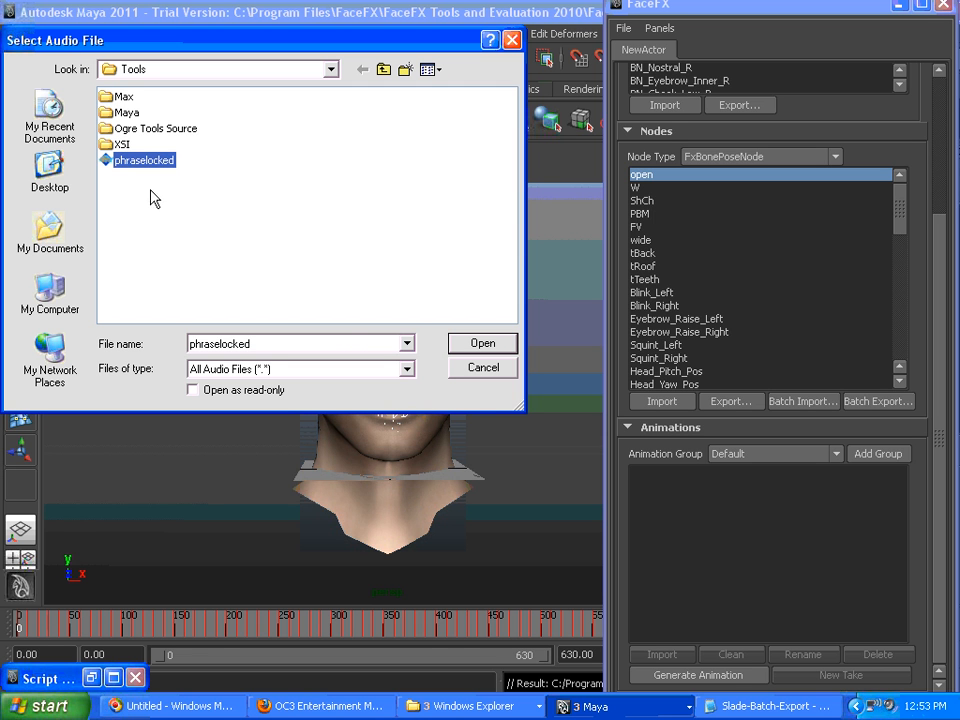
click(483, 344)
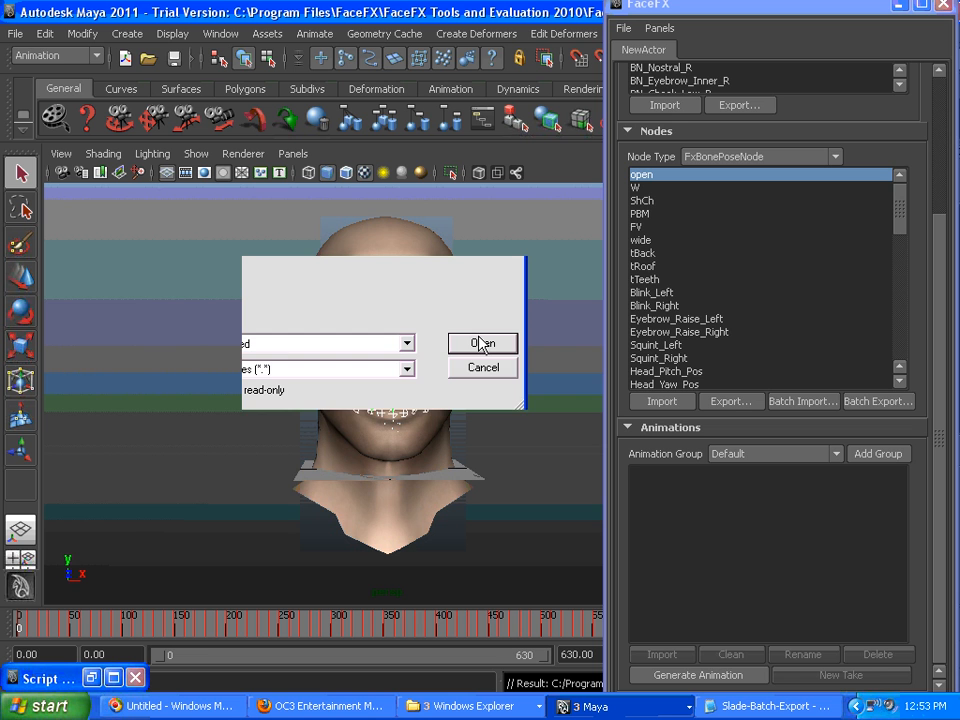
Replace the existing timeline keys with the phraselocked animation and scrub to frame 155 to preview the facial motion.
click(662, 478)
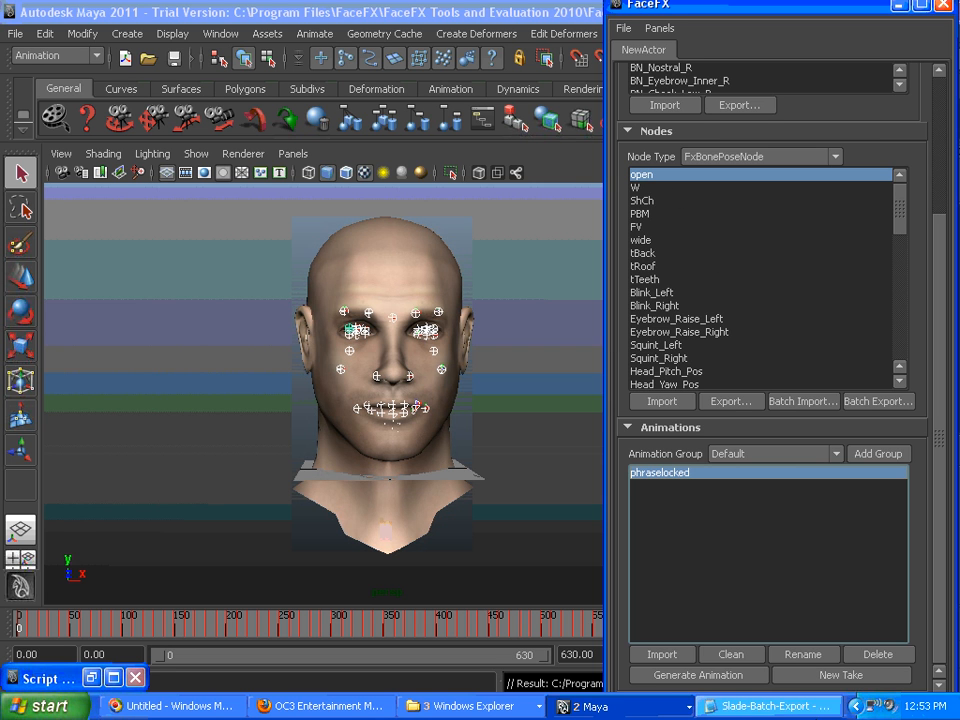
click(741, 657)
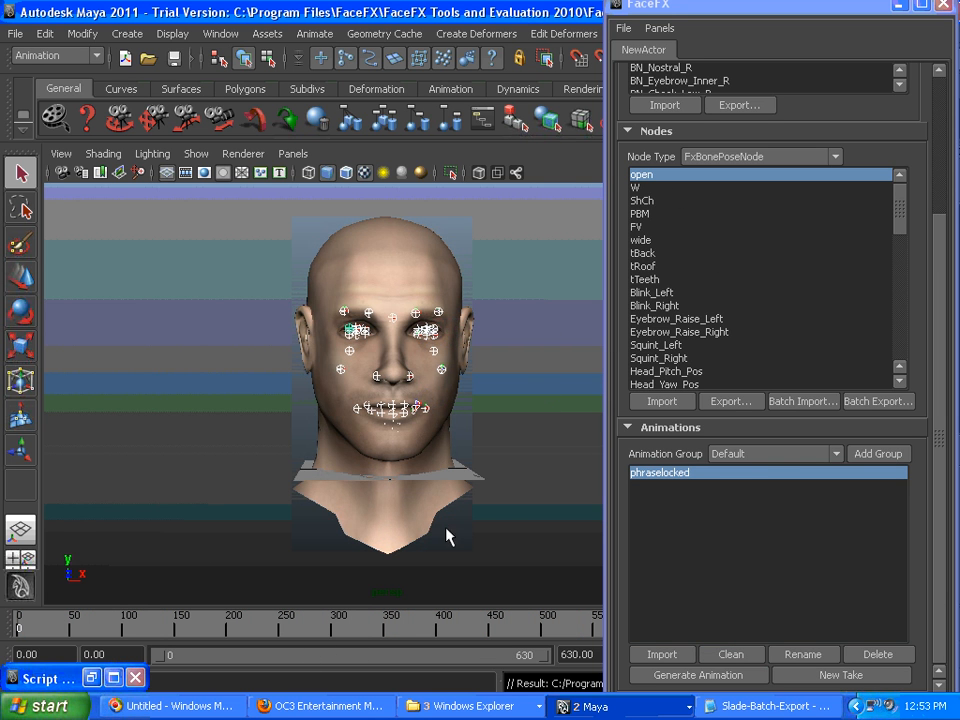
click(652, 655)
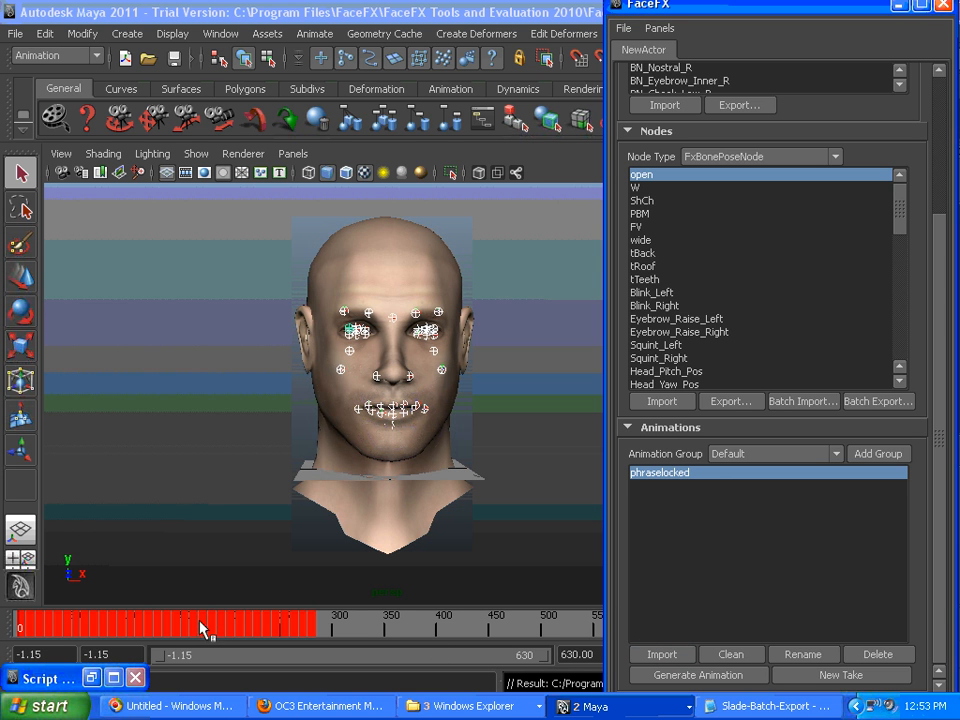
click(30, 628)
drag(32, 628, 190, 628)
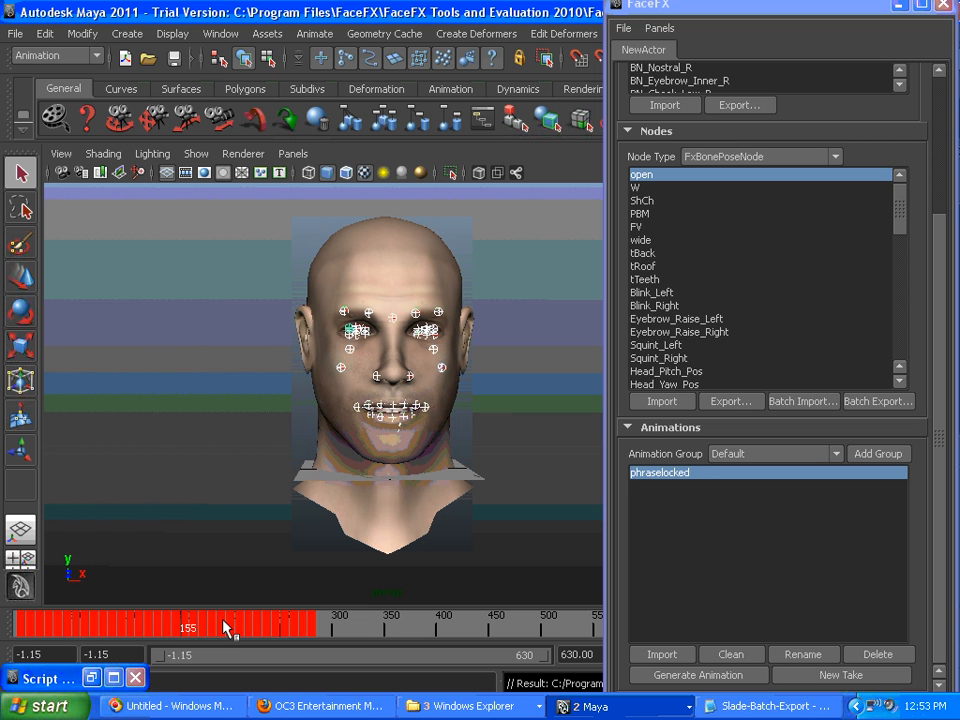
click(656, 256)
click(658, 266)
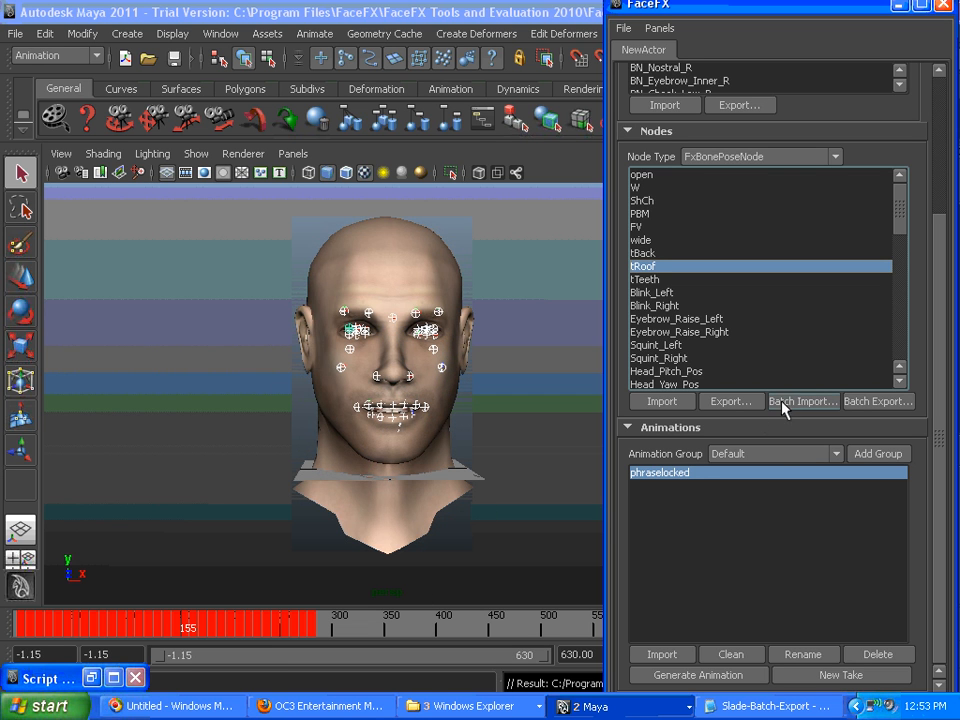
click(694, 476)
click(664, 293)
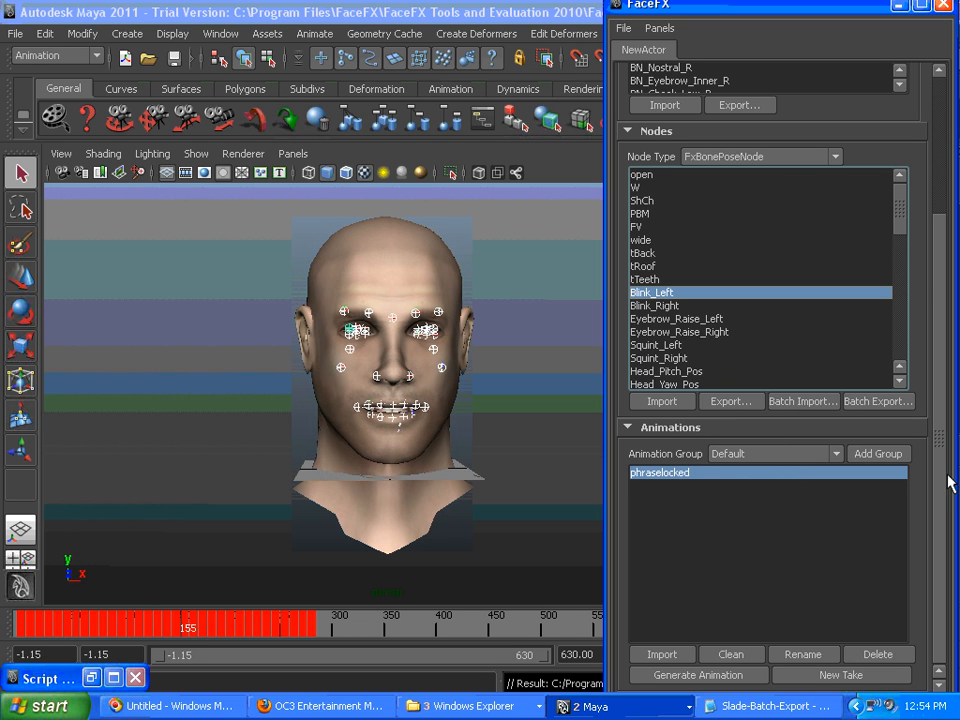
scroll(925, 440, up, 5)
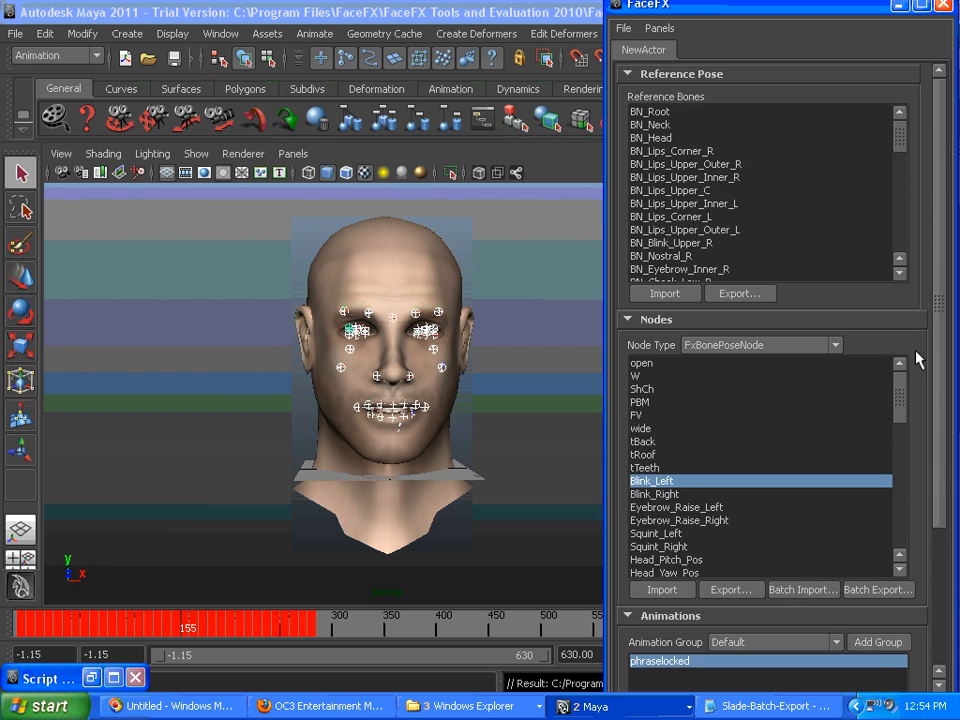
scroll(912, 420, down, 5)
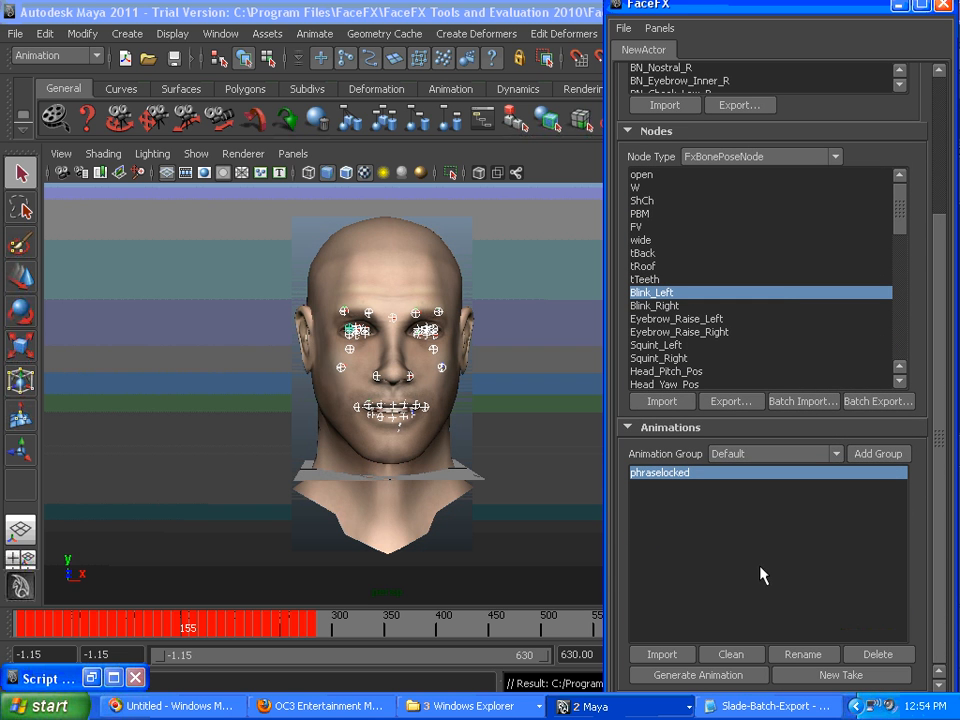